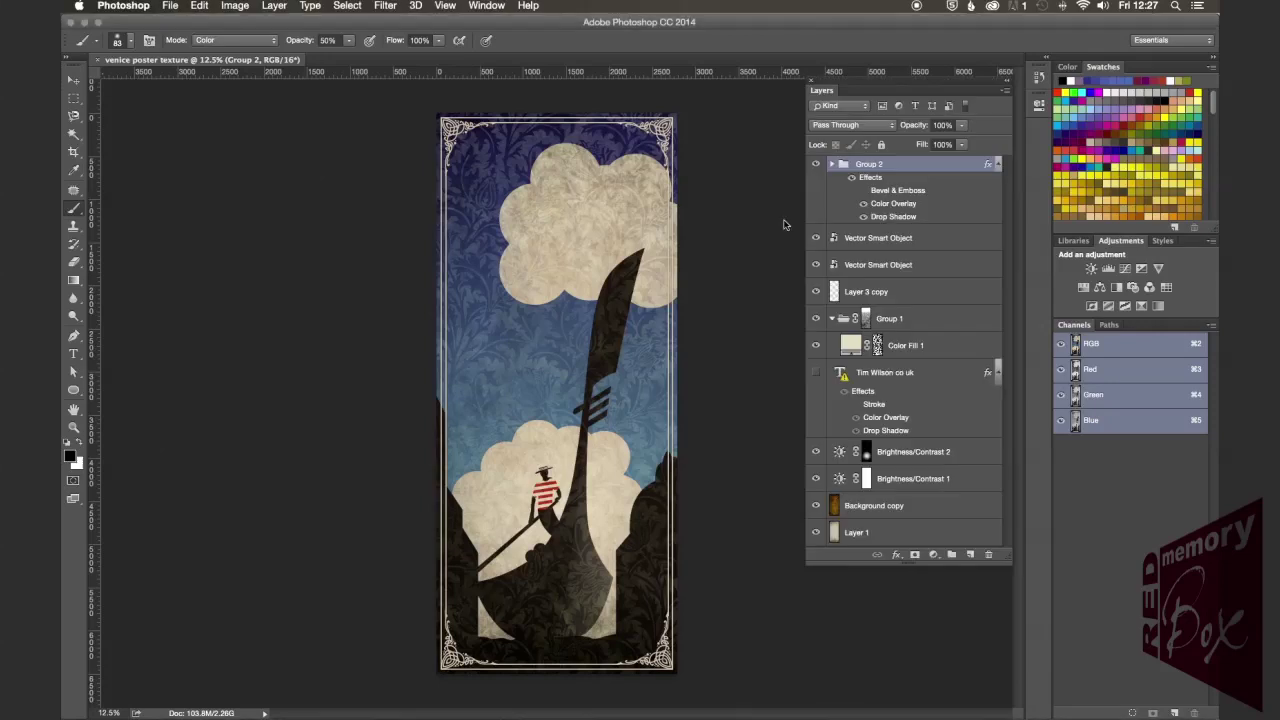
Step: Hide and restore all panels and tools twice, and hide and restore the side panels alone while keeping the tools displayed
key("Tab")
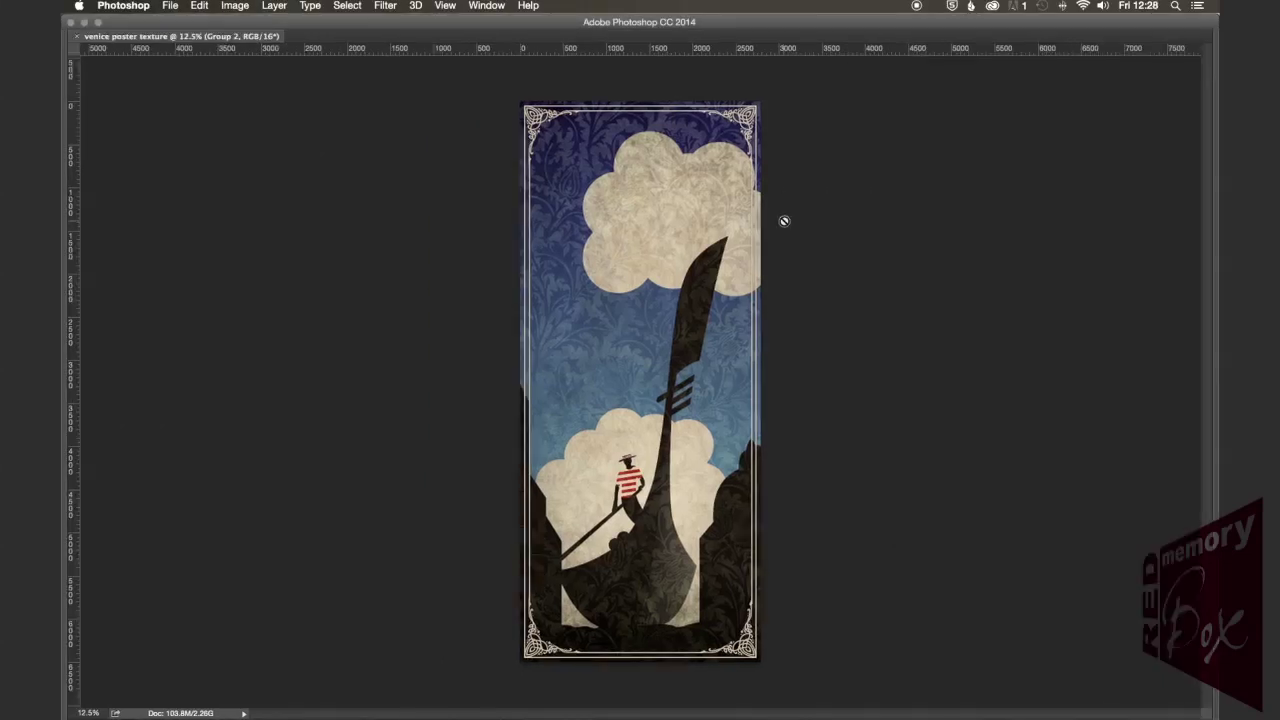
key("Tab")
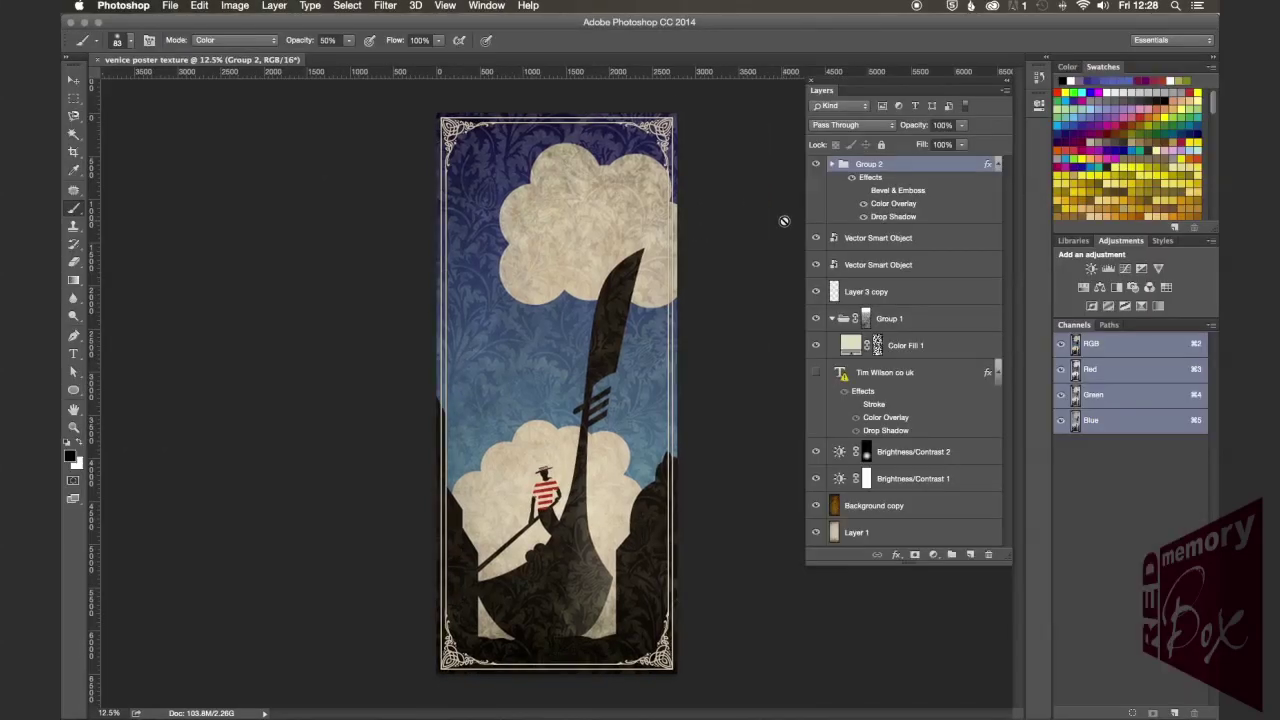
key("Tab")
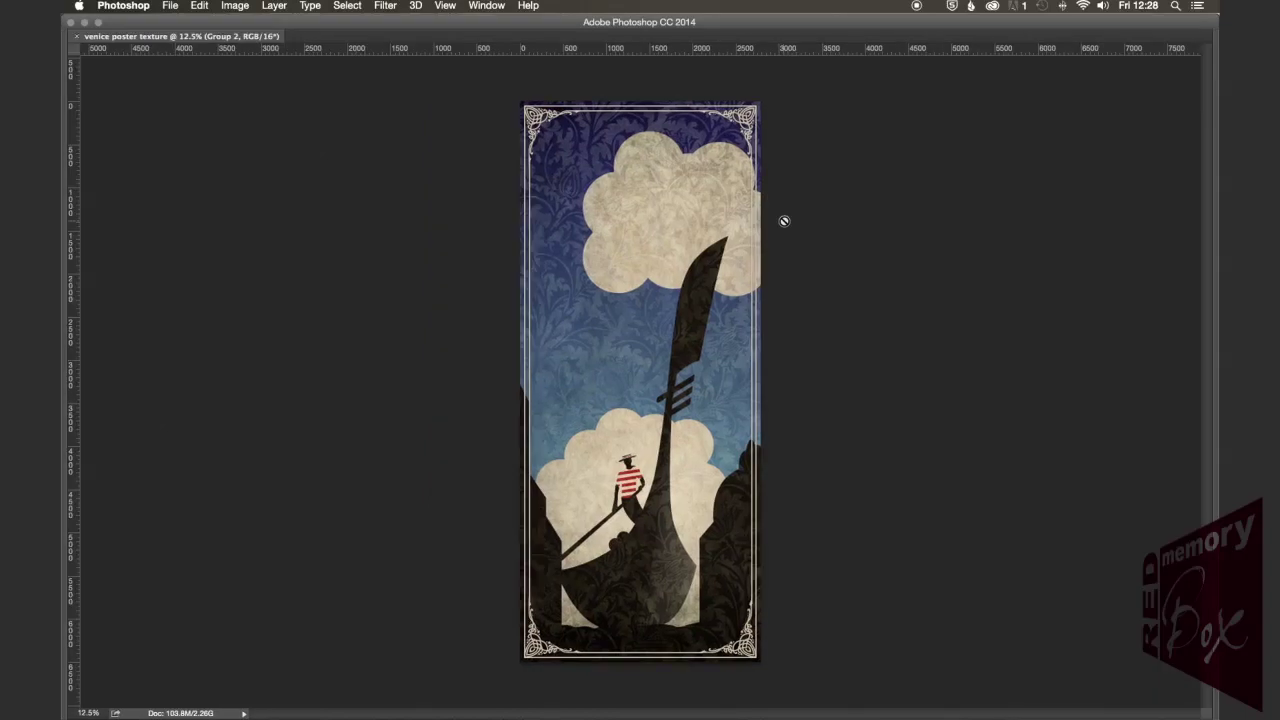
key("Tab")
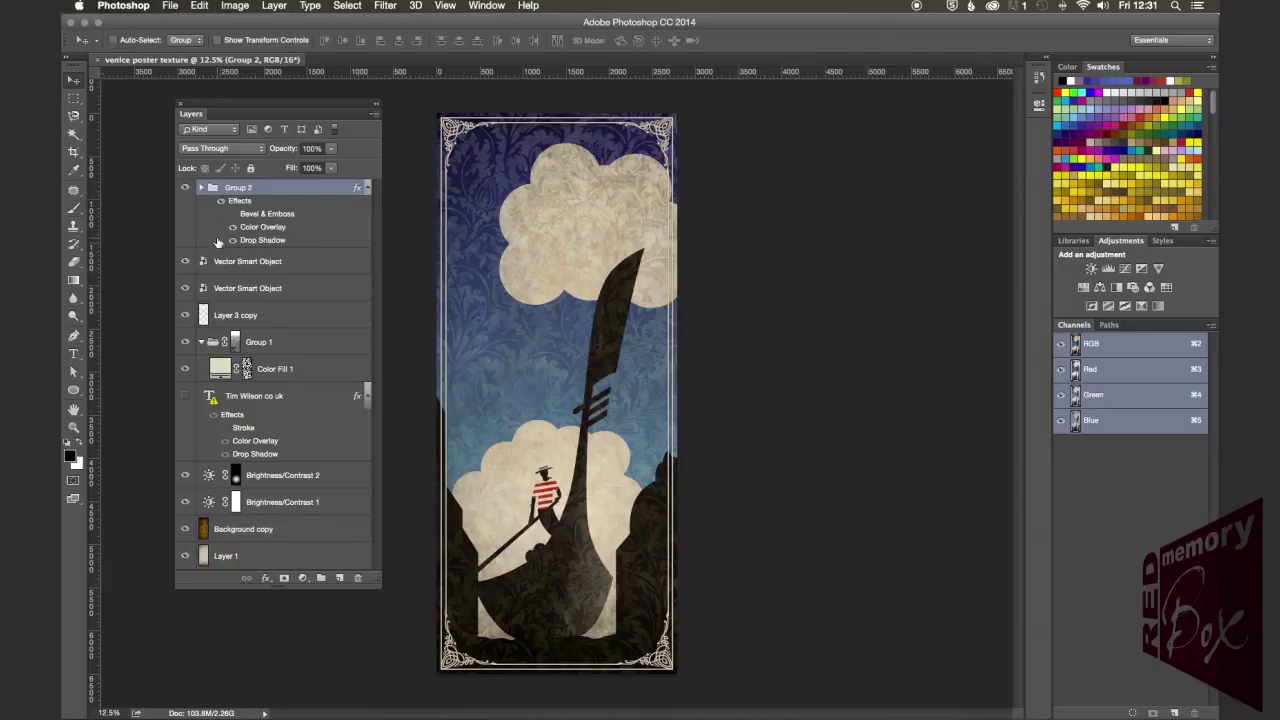
key("shift+Tab")
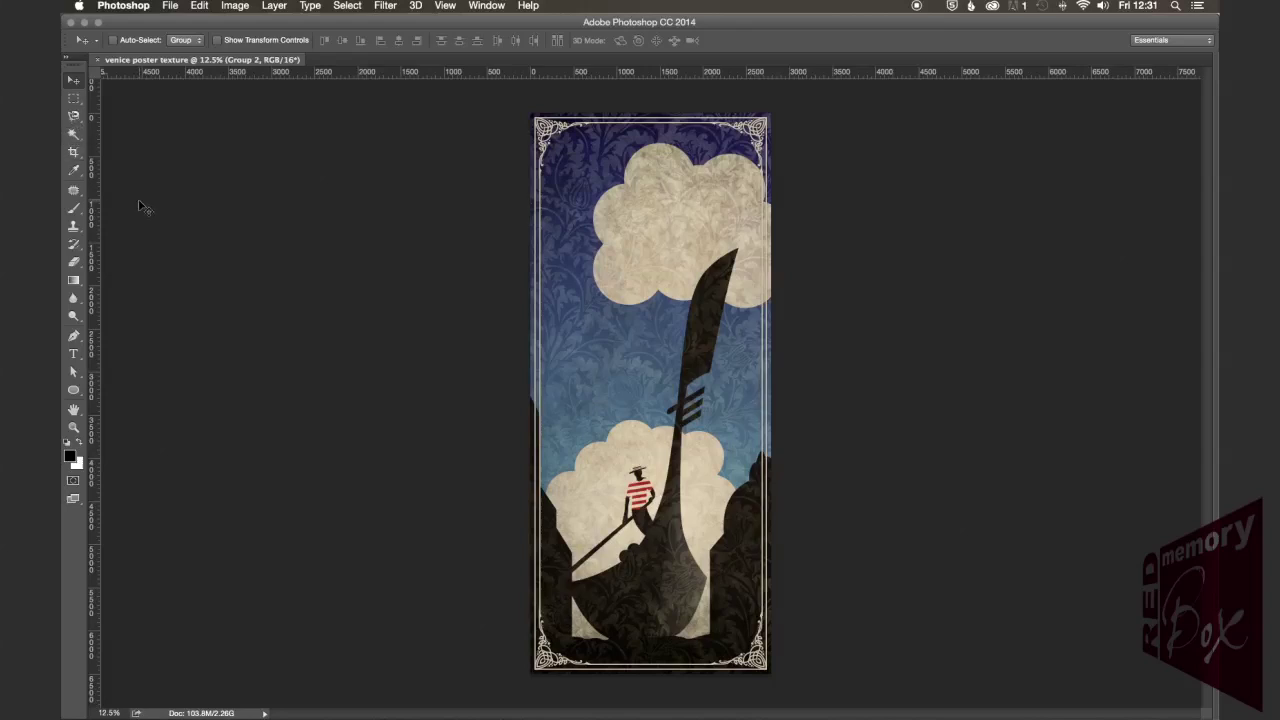
key("shift+Tab")
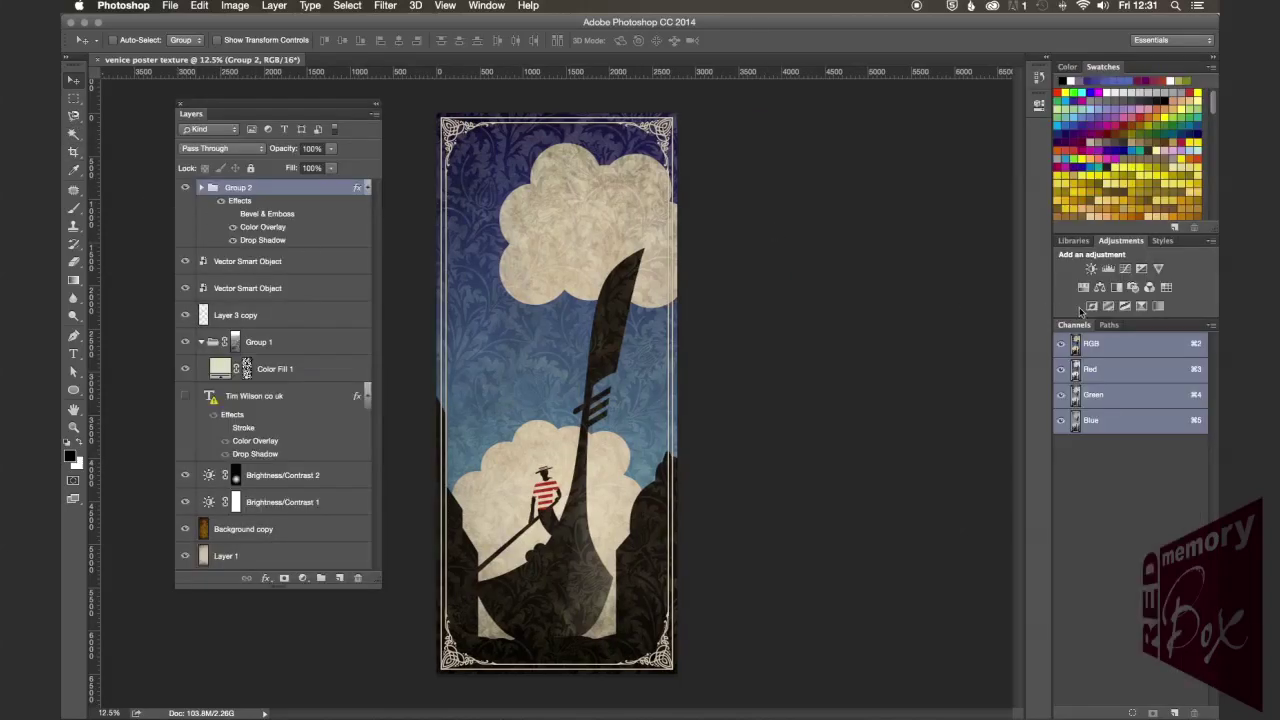
Step: Float the Channels and Paths panels over the canvas, and toggle all panels except the tools off and on
left_click_drag(1075, 328, 465, 217)
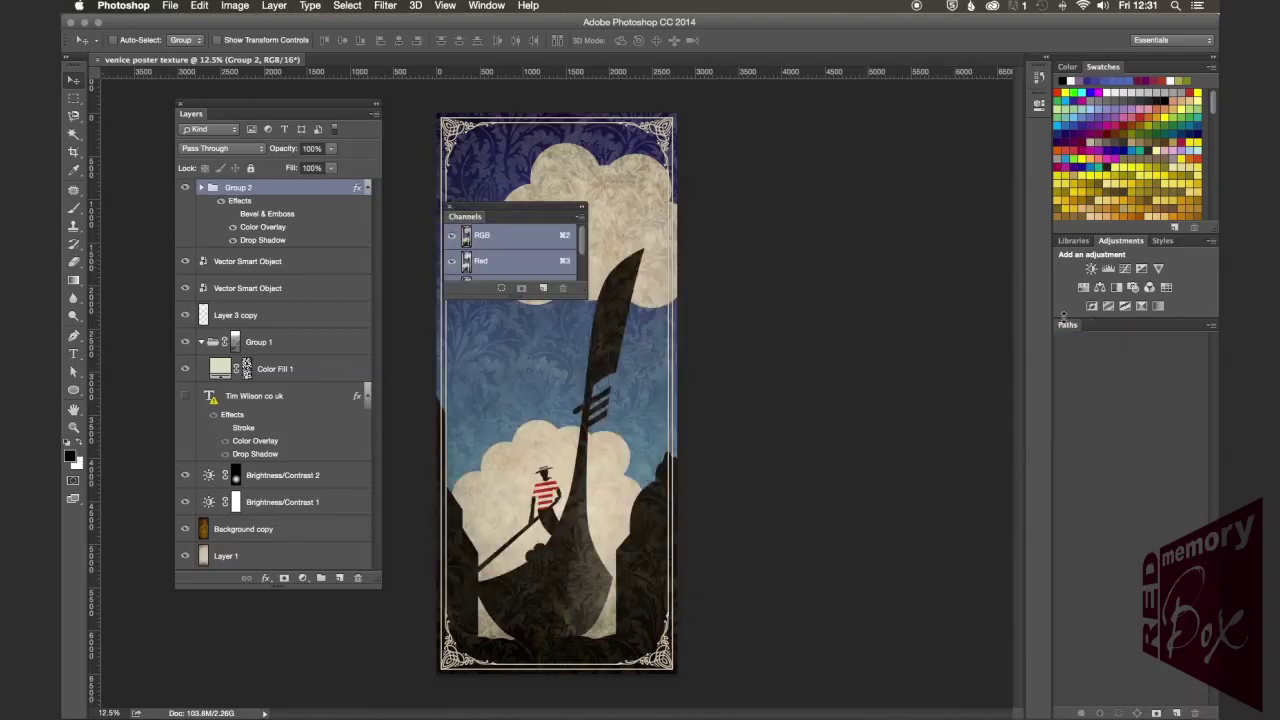
left_click_drag(1068, 325, 722, 312)
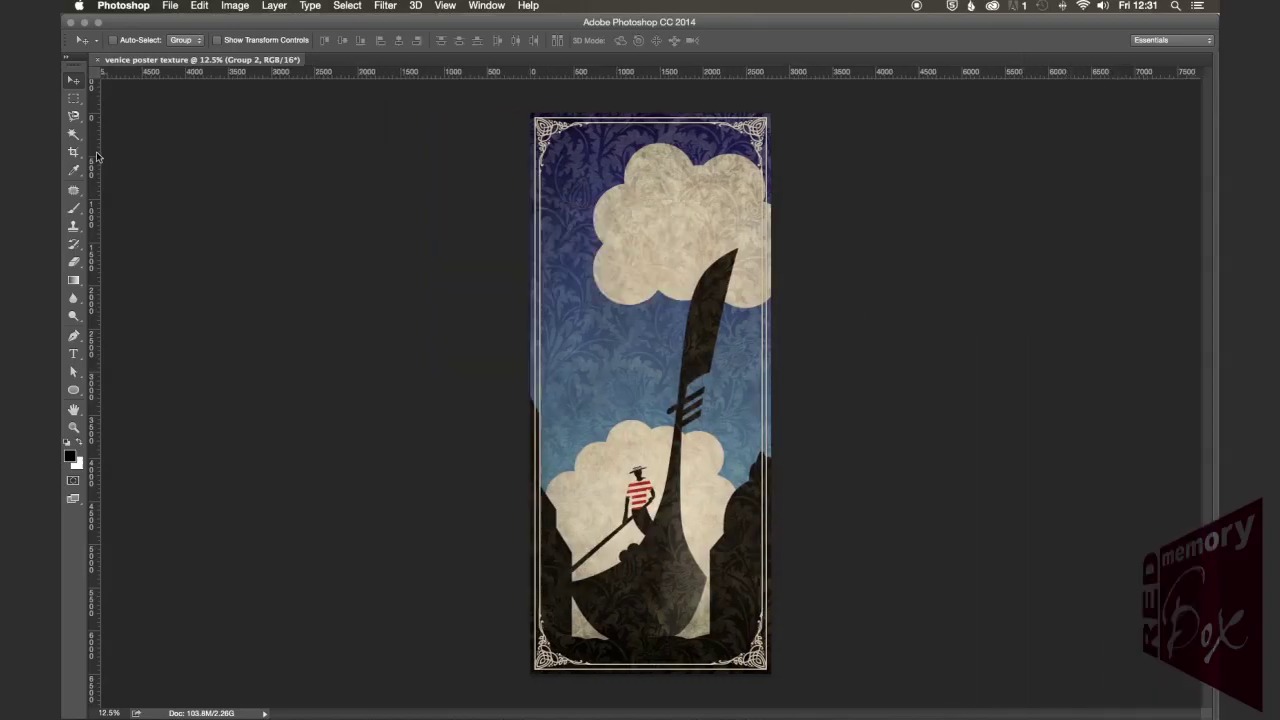
key("shift+Tab")
key("shift+Tab")
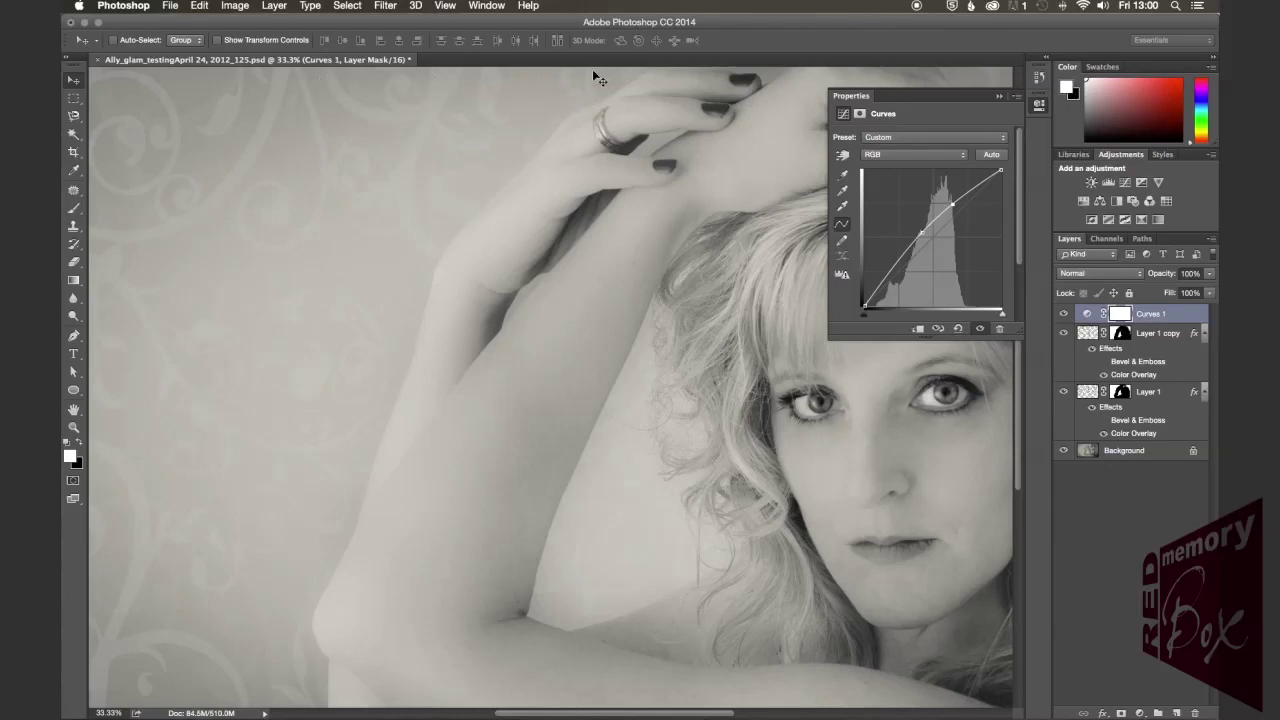
Step: Switch the portrait document to full screen mode with the menu bar and cycle on to the next screen mode
key("f")
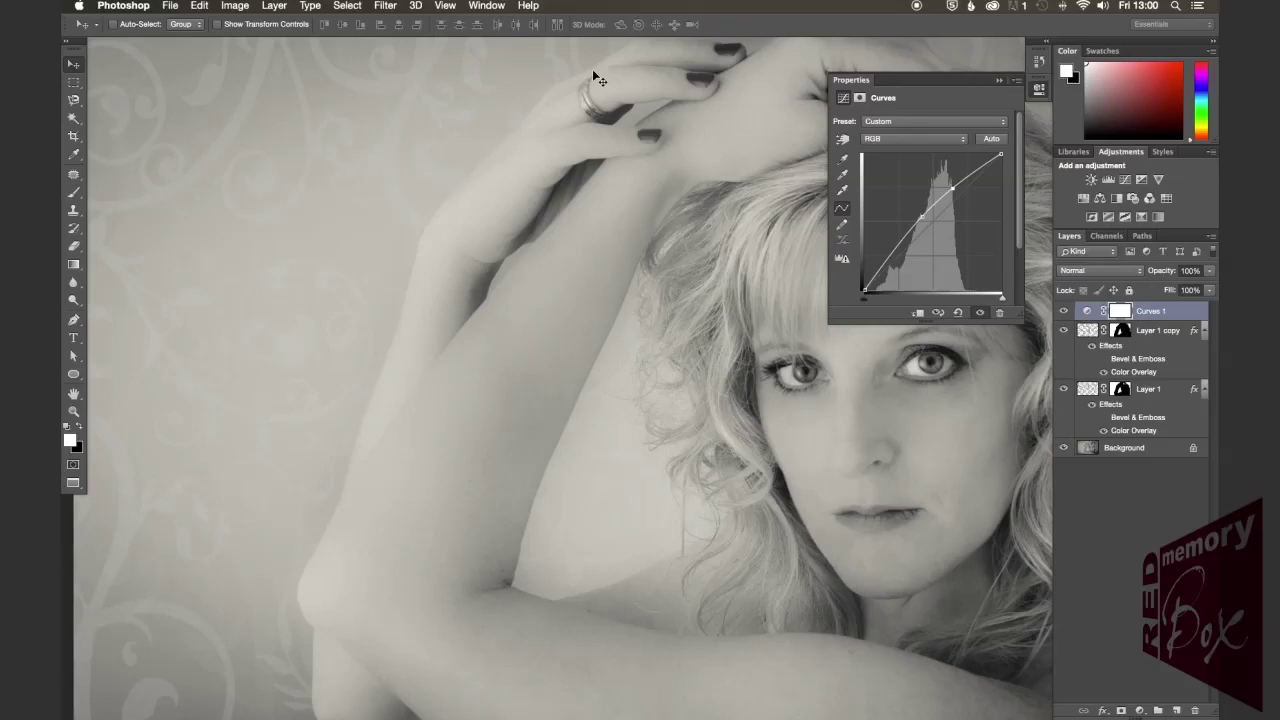
key("f")
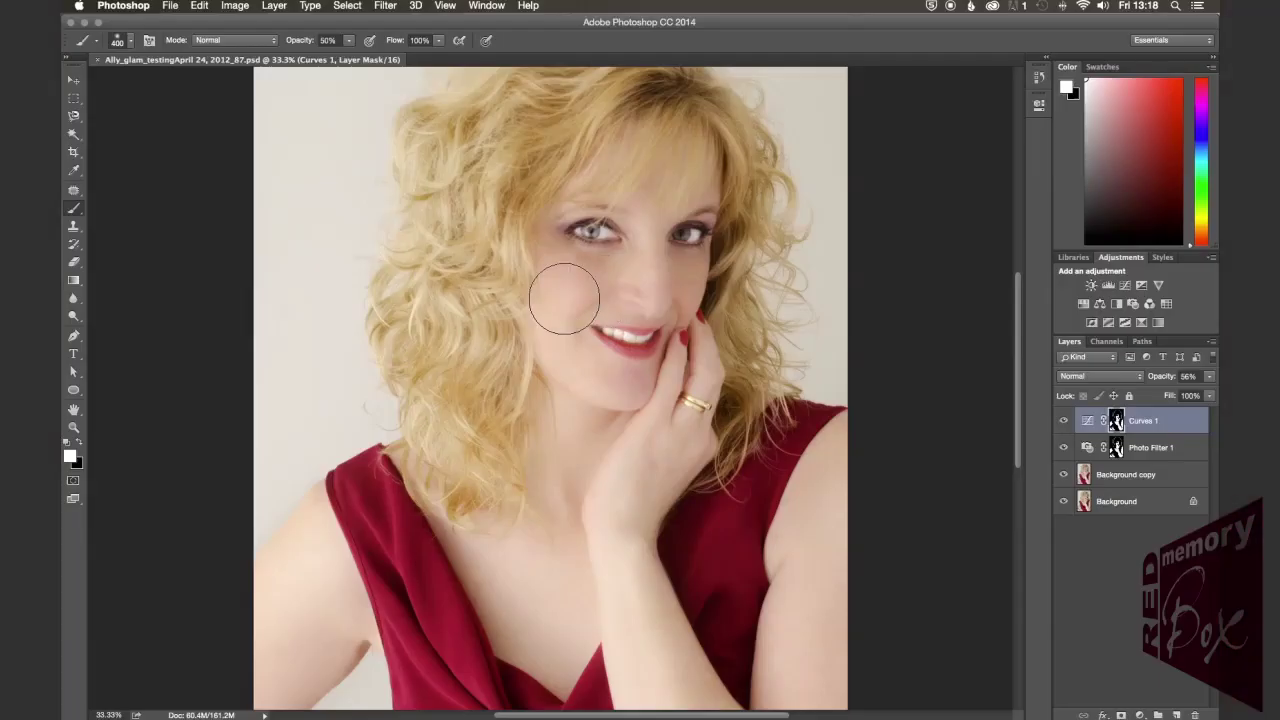
Step: Reduce the brush size to 200 px, and adjust its diameter and hardness directly on the canvas, finishing at about 369 px
key("bracketleft")
key("bracketleft")
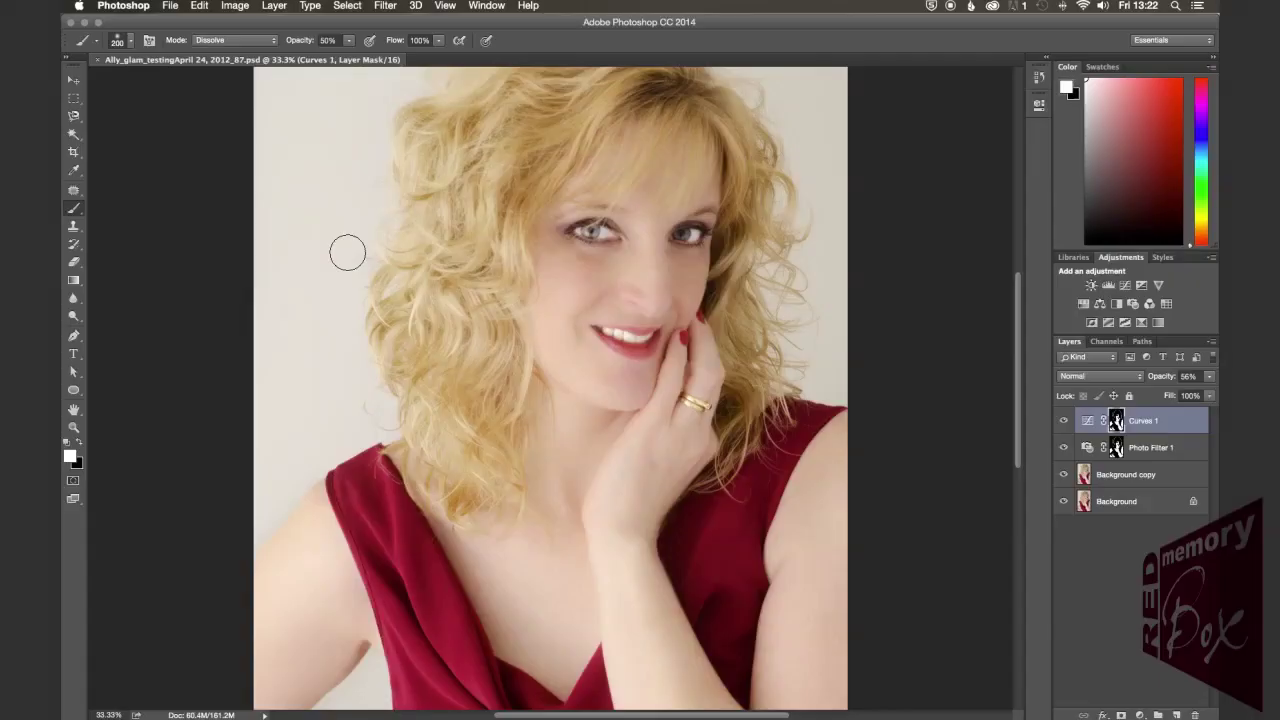
mouse_move(347, 252)
left_mouse_down()
mouse_move(490, 252)
mouse_move(379, 257)
left_mouse_up()
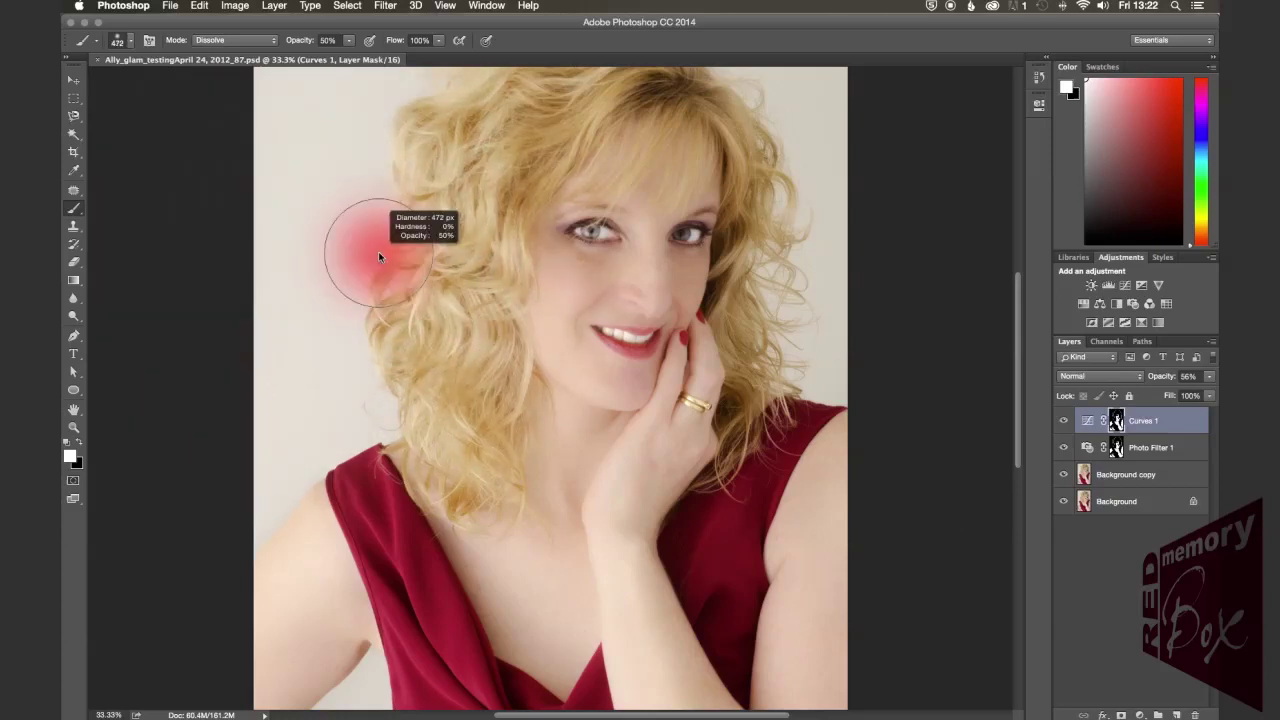
mouse_move(371, 158)
left_mouse_down()
mouse_move(371, 394)
mouse_move(367, 187)
mouse_move(369, 371)
mouse_move(367, 198)
left_mouse_up()
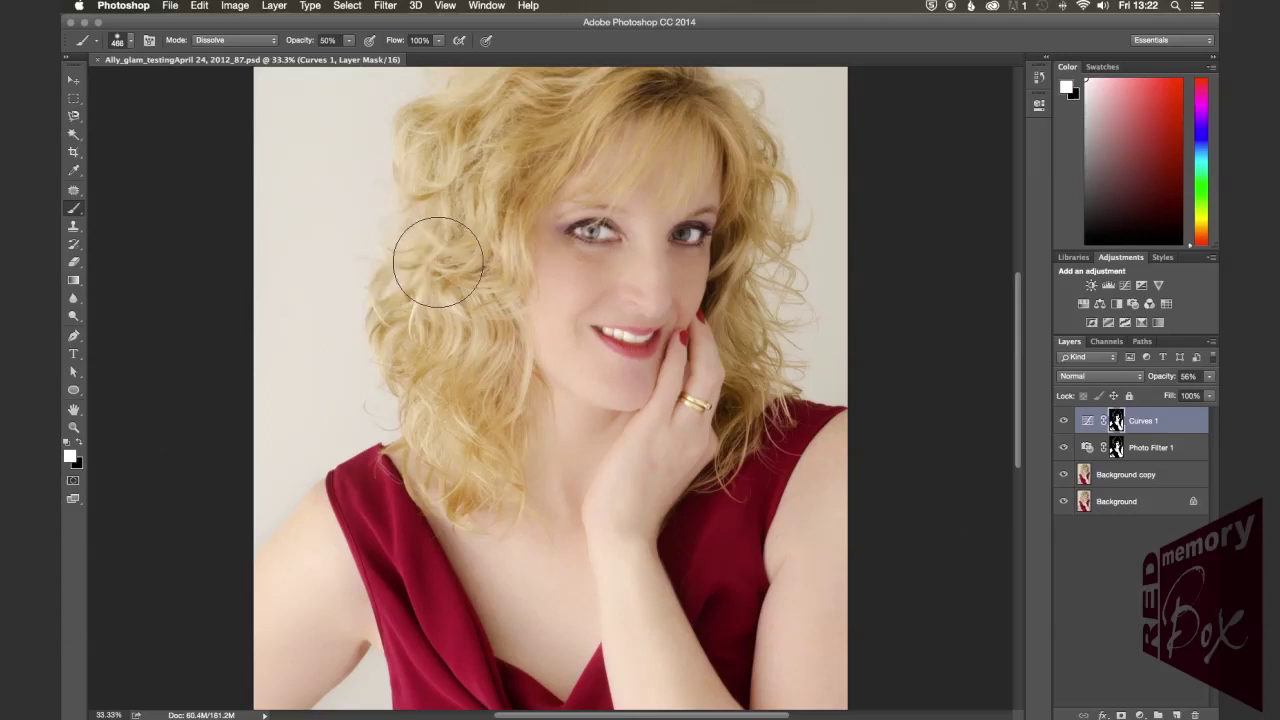
mouse_move(438, 262)
left_mouse_down()
mouse_move(570, 267)
mouse_move(435, 262)
mouse_move(433, 196)
mouse_move(436, 443)
mouse_move(422, 256)
mouse_move(470, 260)
mouse_move(424, 253)
mouse_move(422, 355)
left_mouse_up()
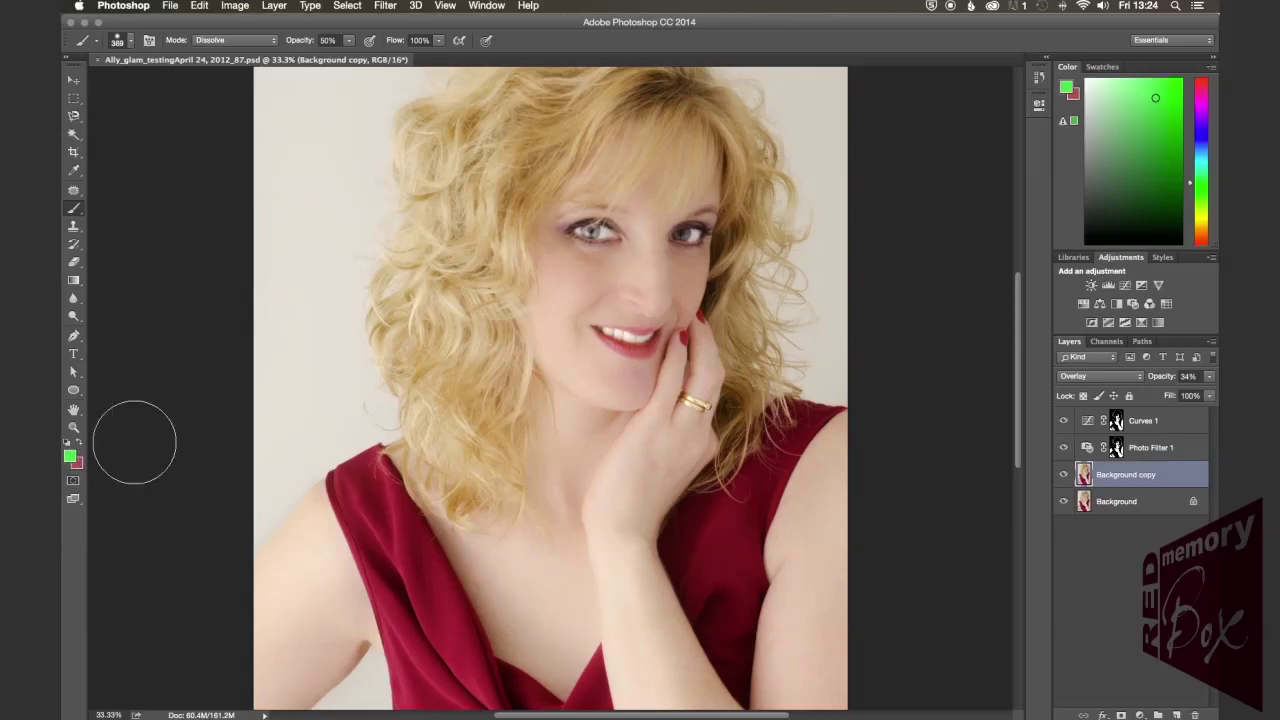
Step: Reset the foreground and background colours to the defaults and swap them until black is the foreground colour
key("d")
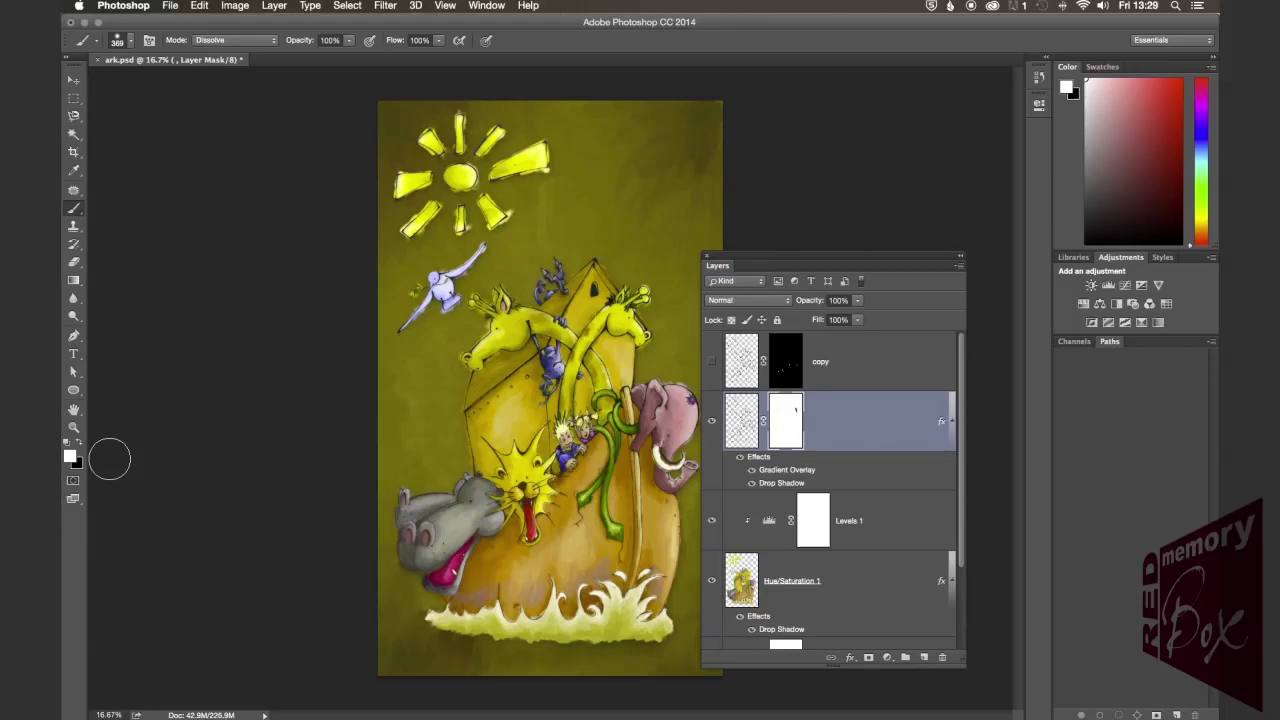
key("x")
key("x")
key("x")
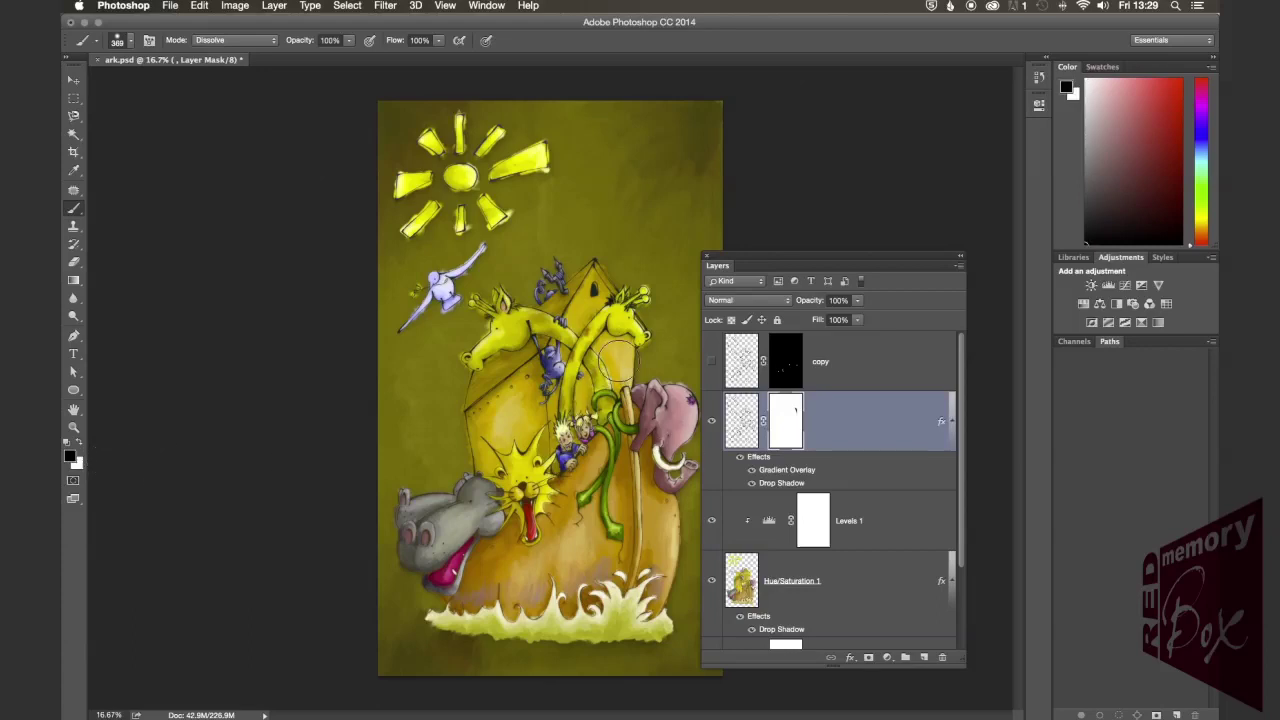
Step: Paint black on the layer mask over the giraffes to hide their outlines, and paint back over the area in white
mouse_move(613, 360)
left_mouse_down()
mouse_move(630, 300)
mouse_move(560, 335)
mouse_move(575, 354)
left_mouse_up()
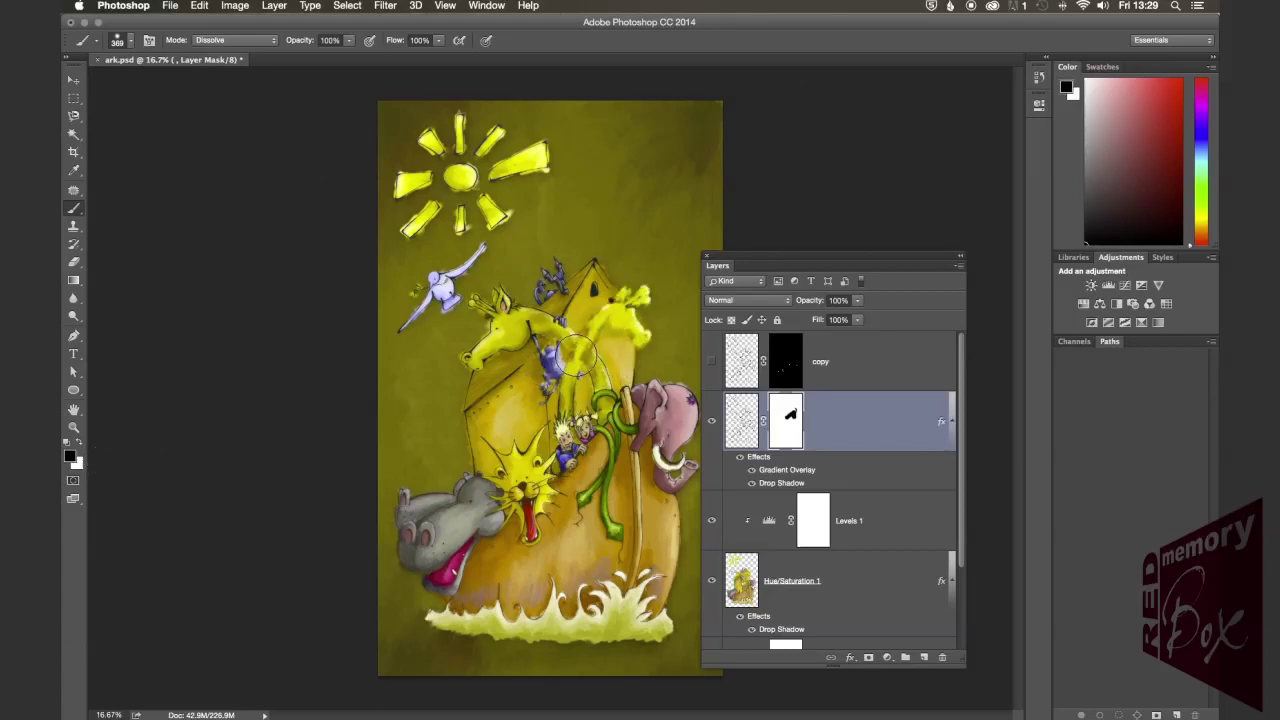
key("x")
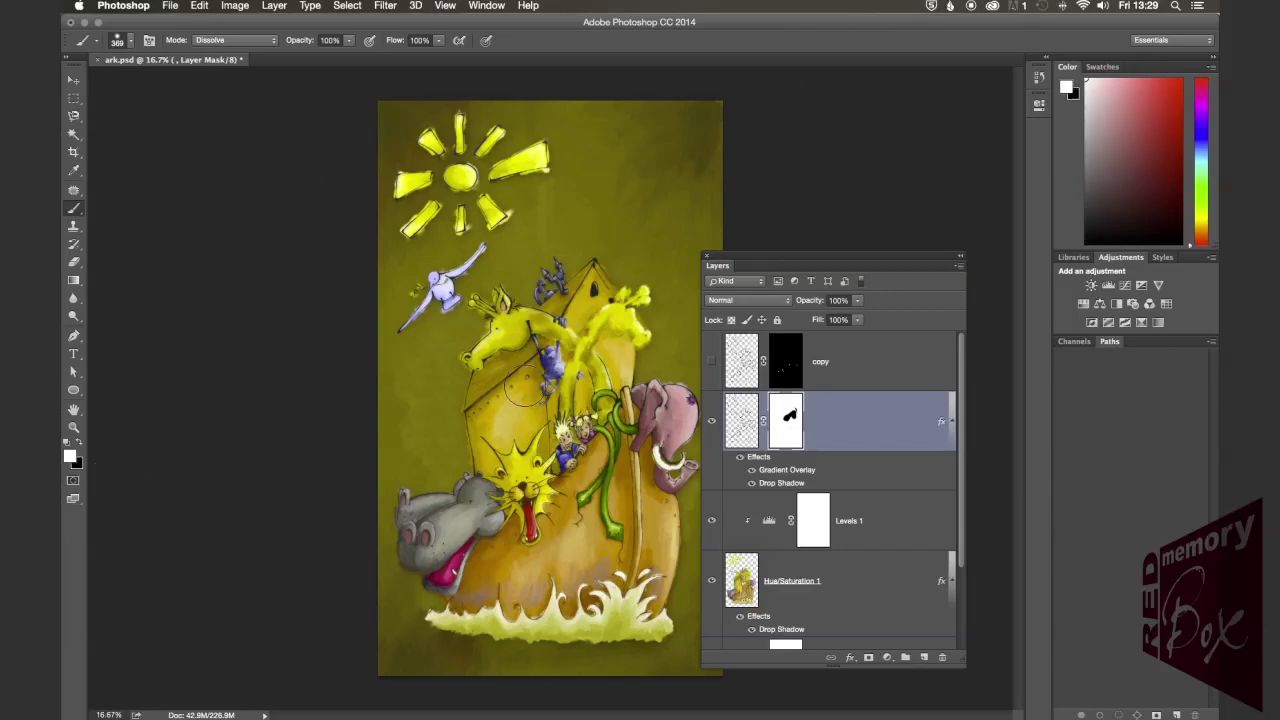
mouse_move(525, 390)
left_mouse_down()
mouse_move(603, 319)
mouse_move(618, 329)
mouse_move(661, 299)
left_mouse_up()
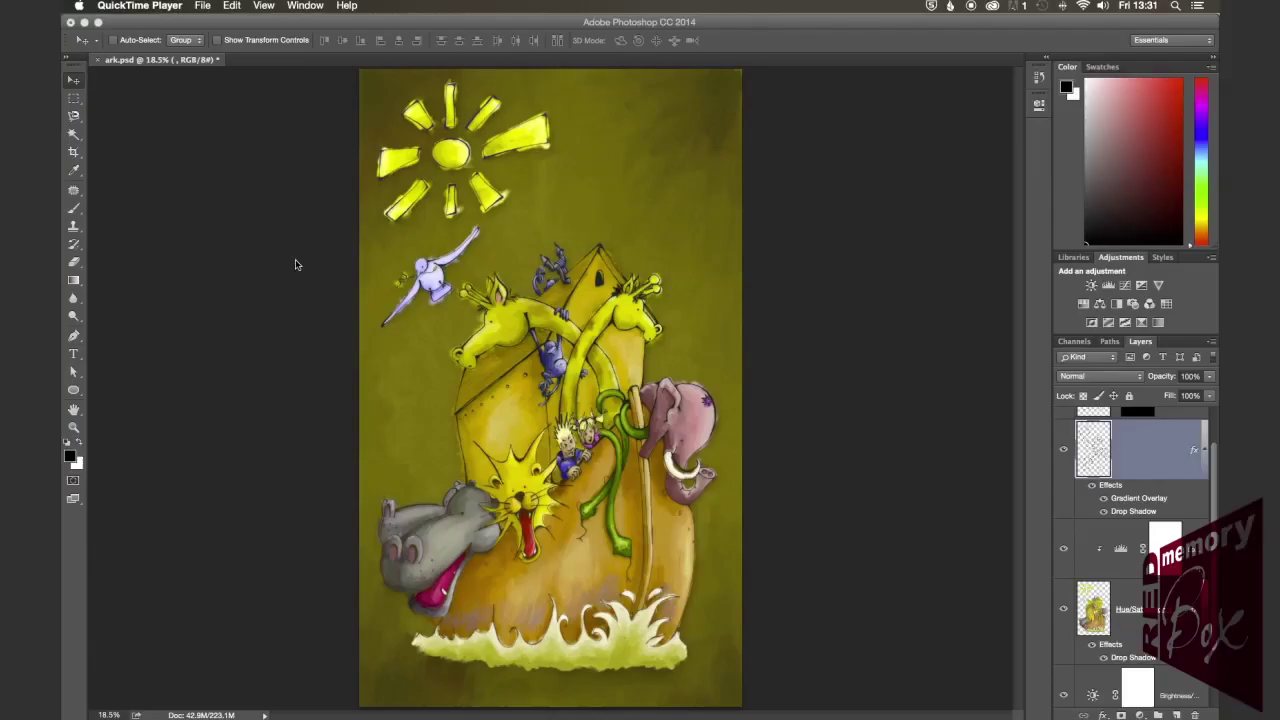
Step: Examine the ark illustration's giraffes and surrounding characters at several magnifications up to 50%, returning to the full-image view
left_click(298, 266)
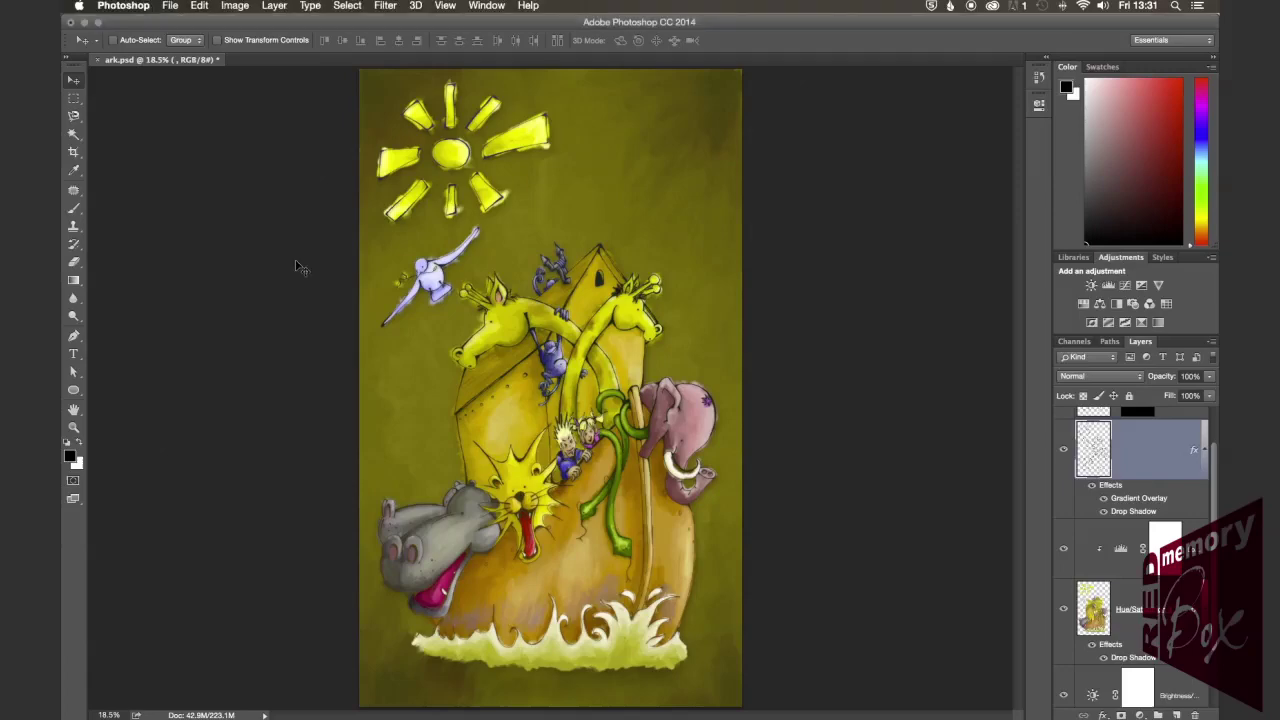
key("super+plus")
key("super+plus")
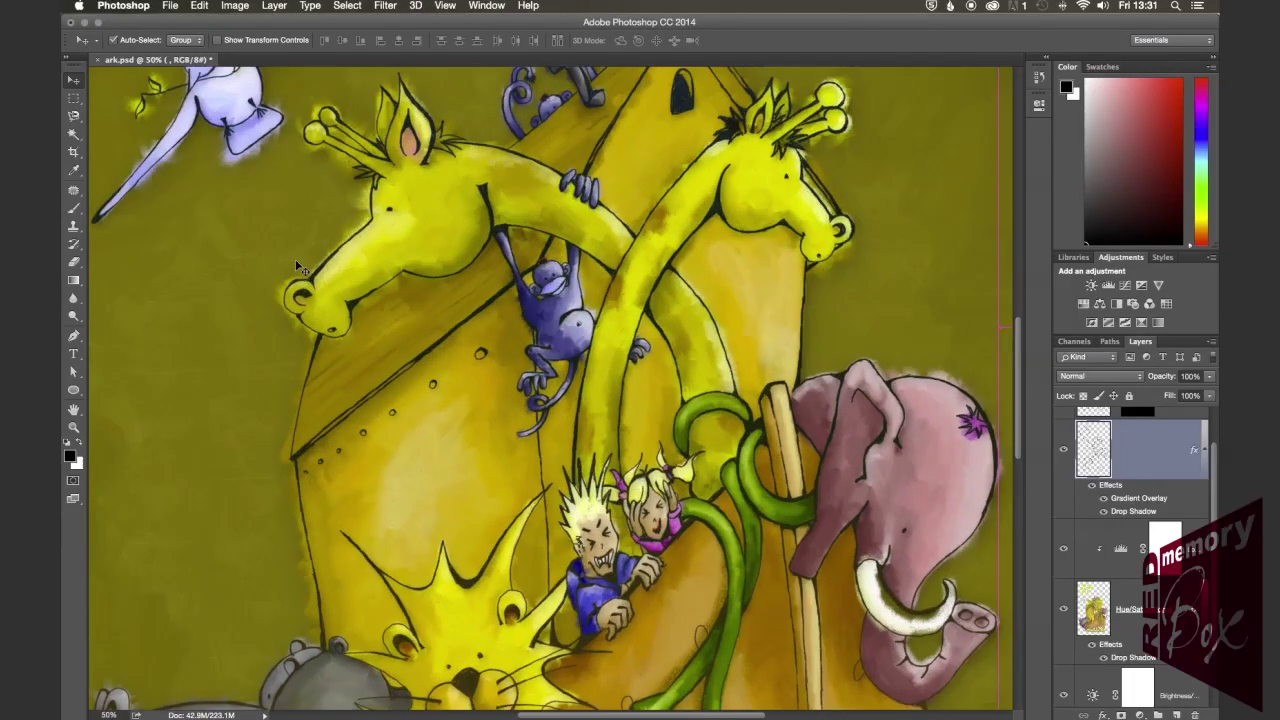
key("super+0")
key("super+plus")
key("super+plus")
key("super+plus")
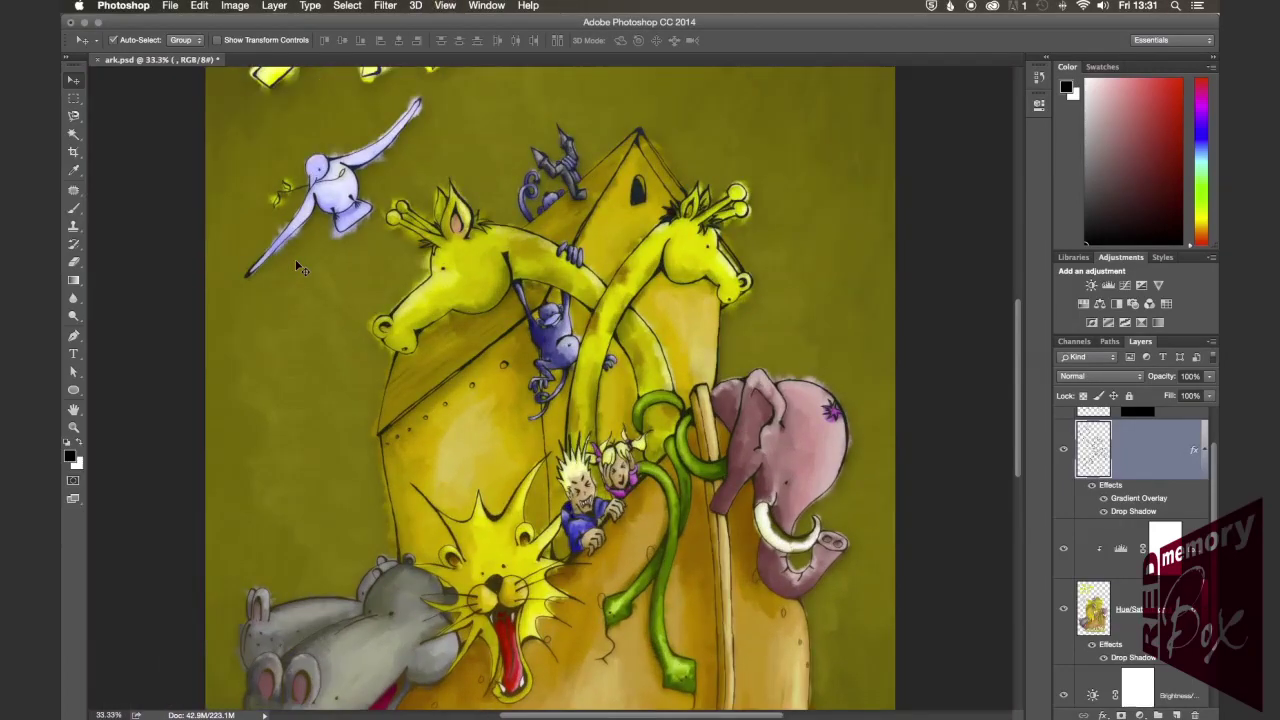
key("super+0")
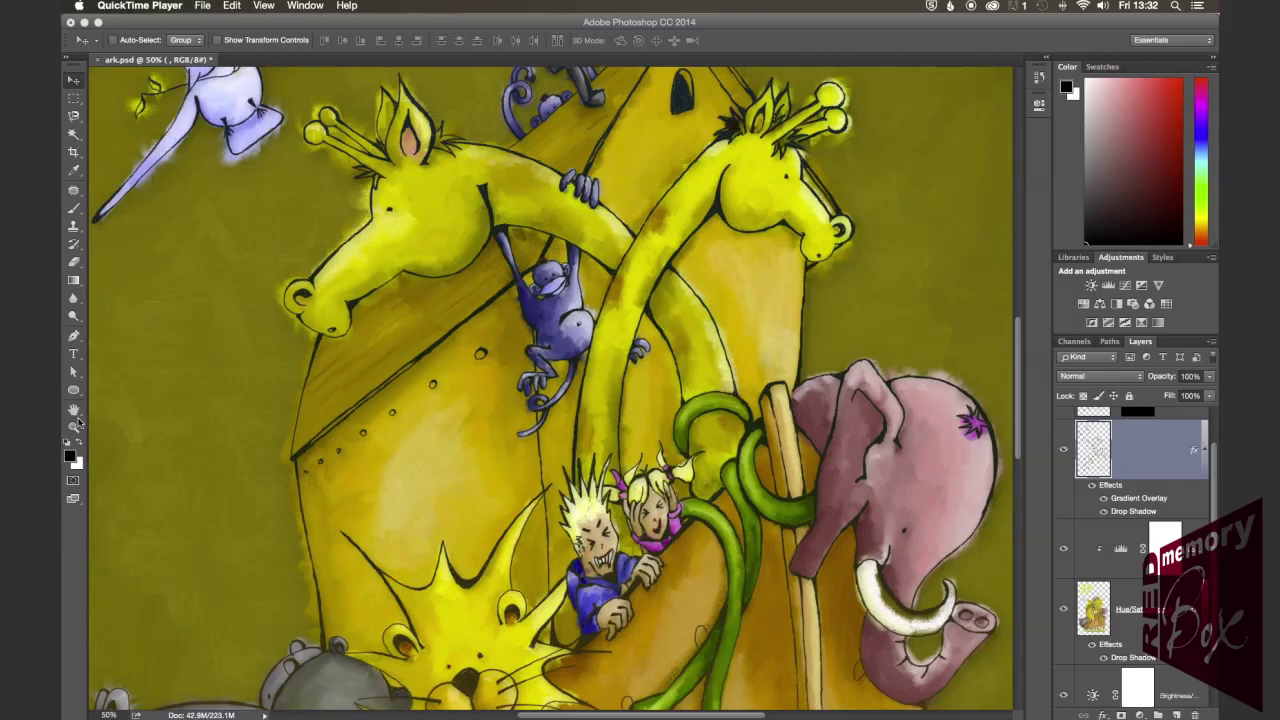
Step: Pan around the ark illustration at 50% magnification to view different parts of the artwork
left_click(230, 362)
left_click_drag(230, 362, 265, 335)
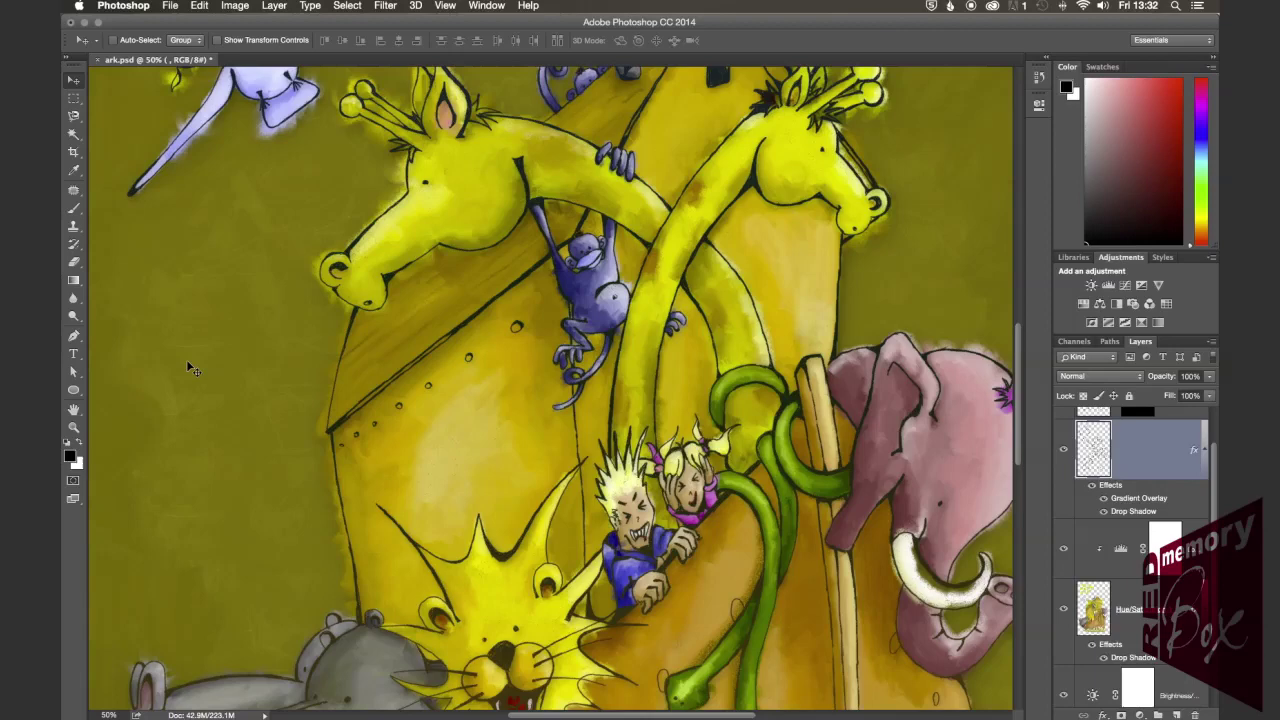
left_click_drag(186, 361, 143, 356)
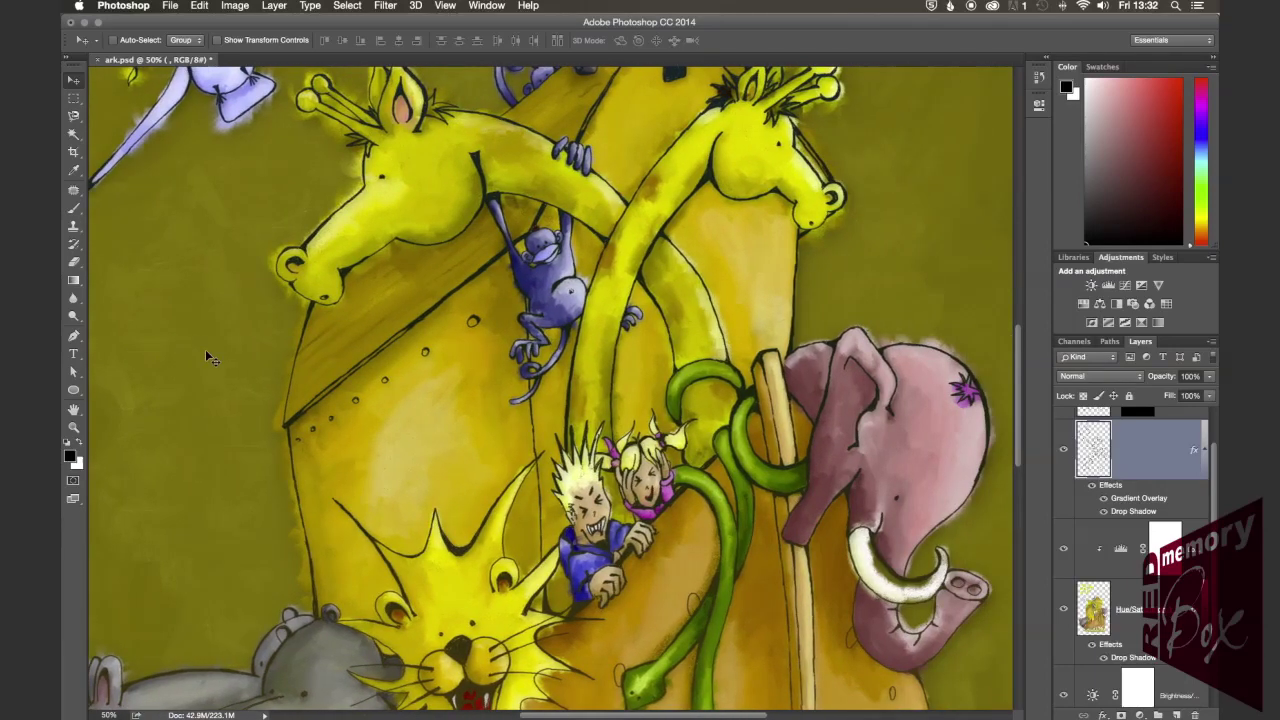